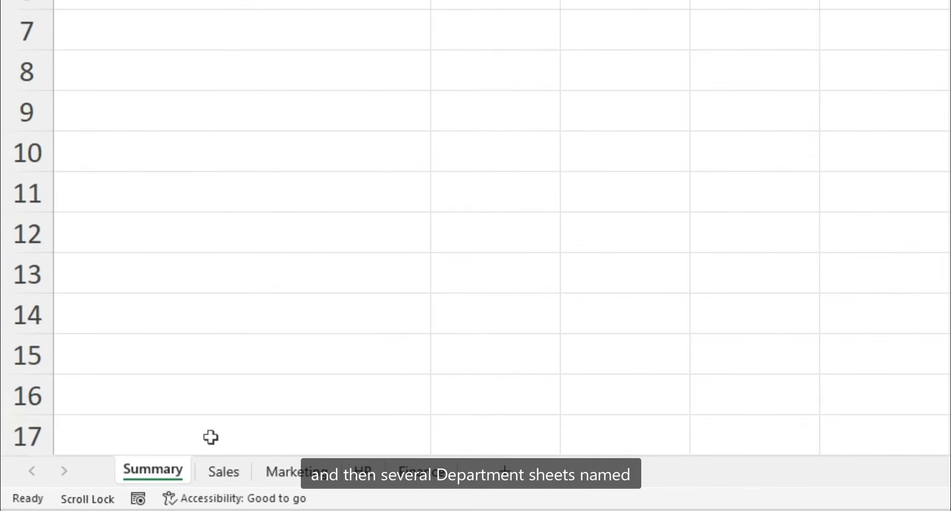
Look through the Sales, Marketing, HR and Finance sheets, and select the department names in A2:A5 of the Summary sheet
left_click(210, 476)
left_click(267, 476)
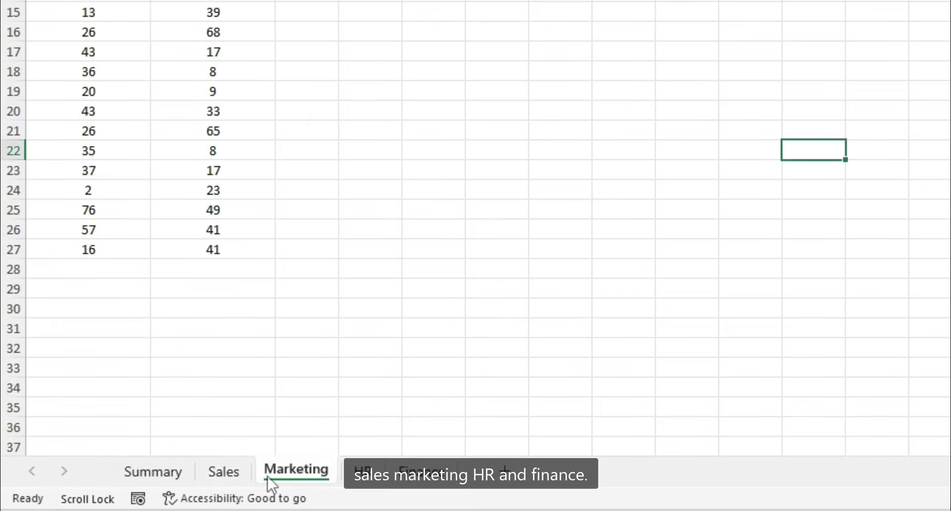
left_click(355, 480)
left_click(427, 481)
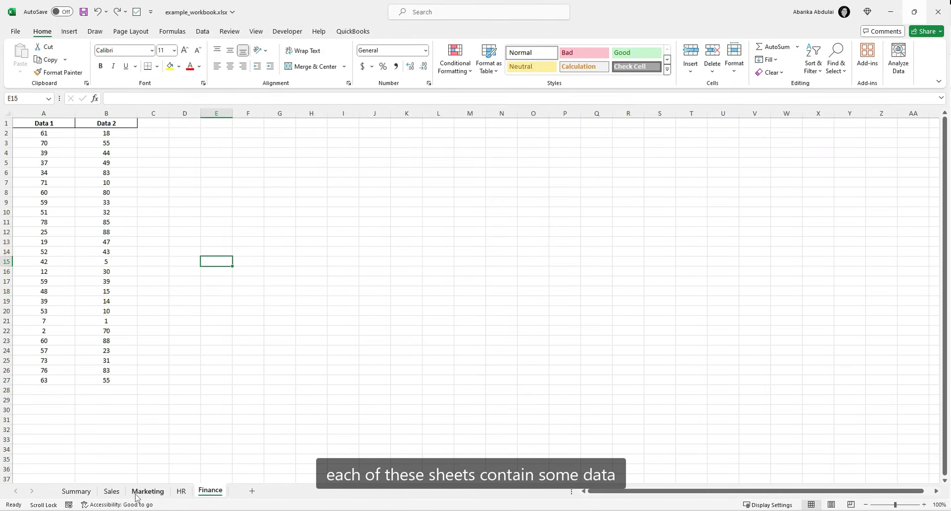
left_click(76, 492)
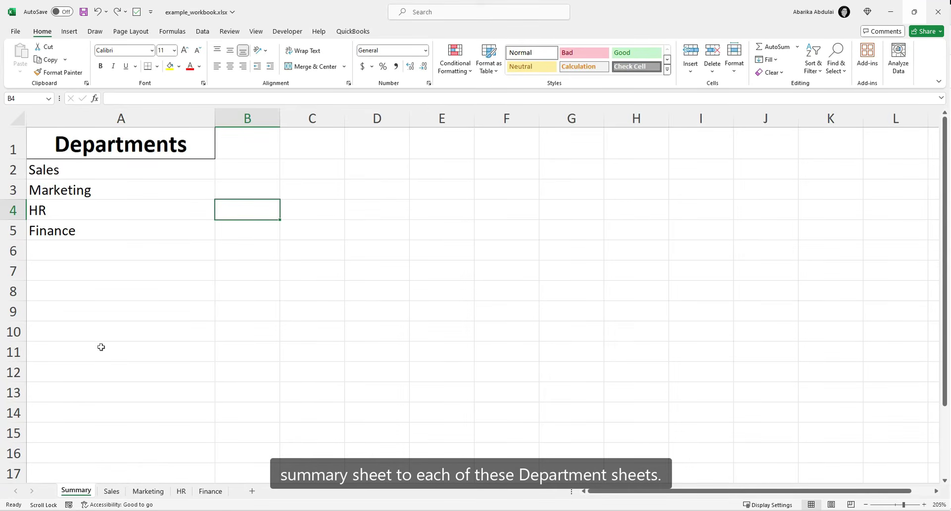
left_click_drag(135, 171, 117, 227)
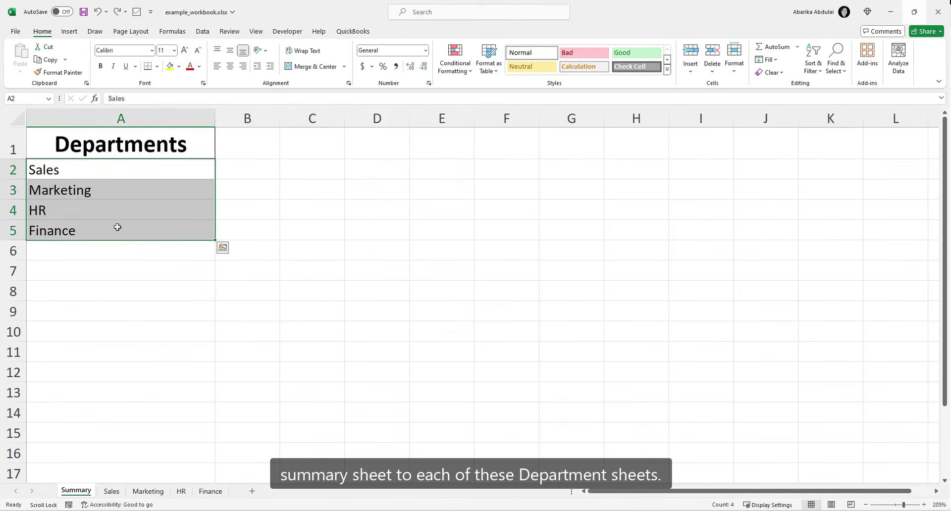
Hyperlink the Sales entry in A2 of the Summary sheet to cell A1 of the Sales sheet, and follow the link to test it
left_click(55, 172)
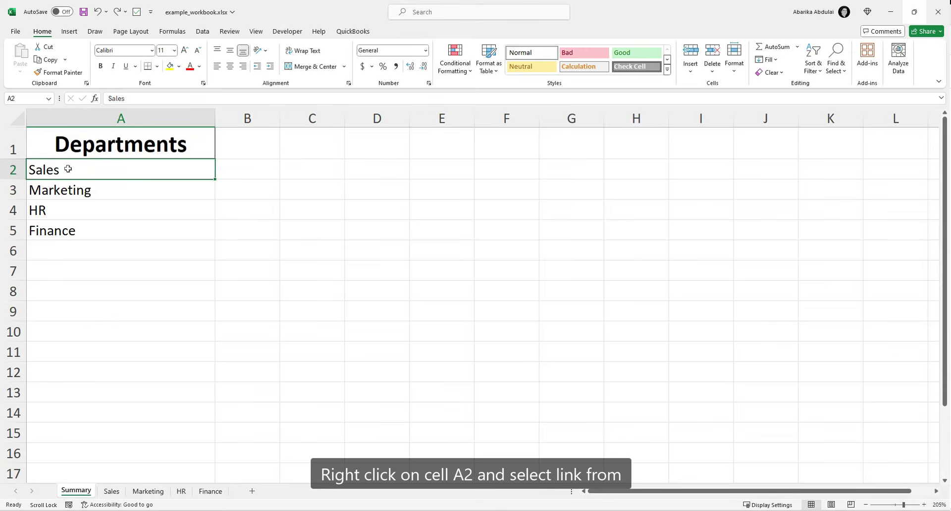
right_click(68, 169)
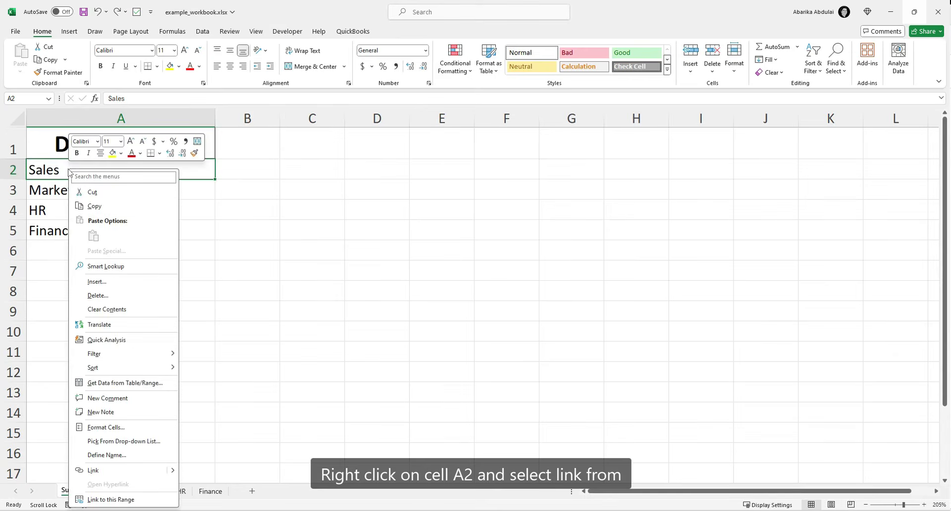
left_click(92, 470)
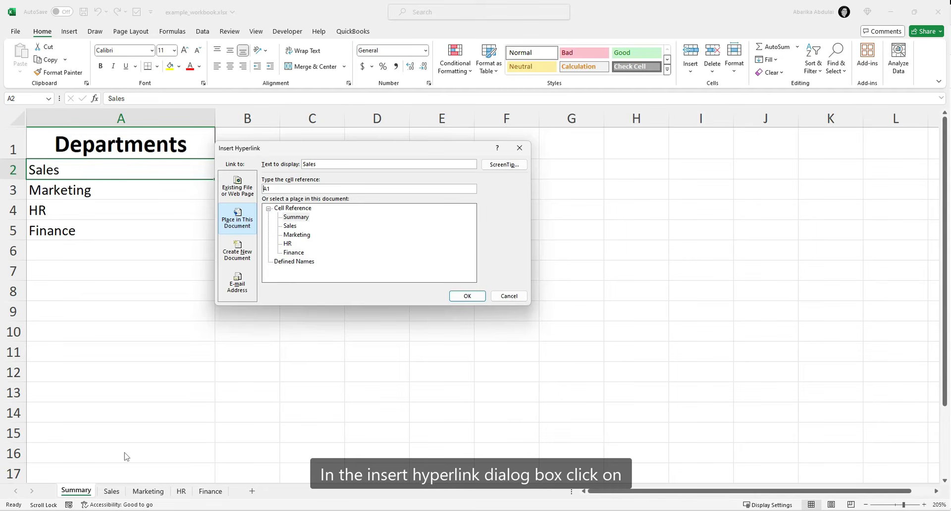
left_click(238, 214)
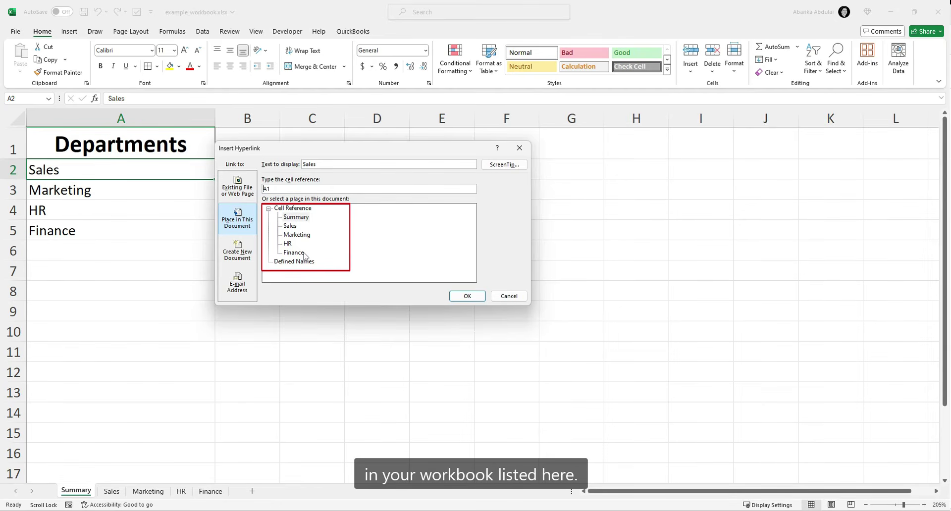
left_click(290, 226)
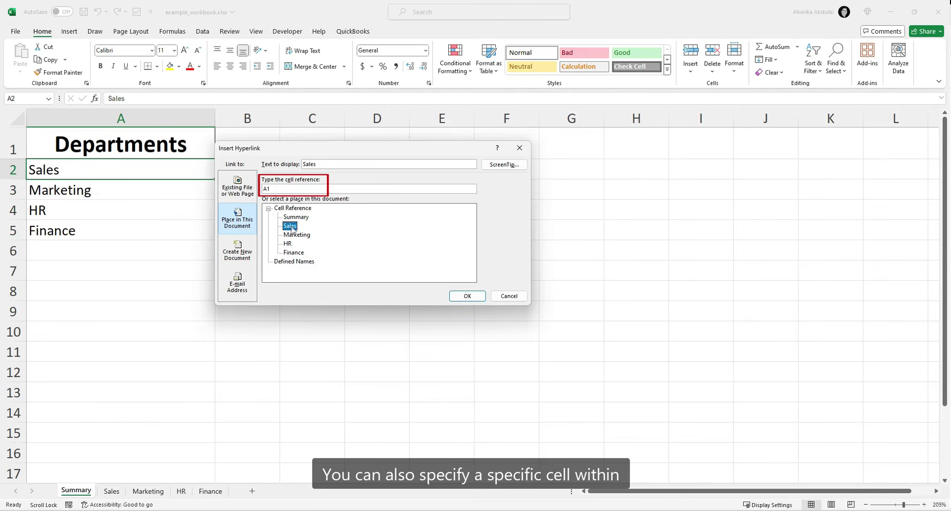
left_click(277, 190)
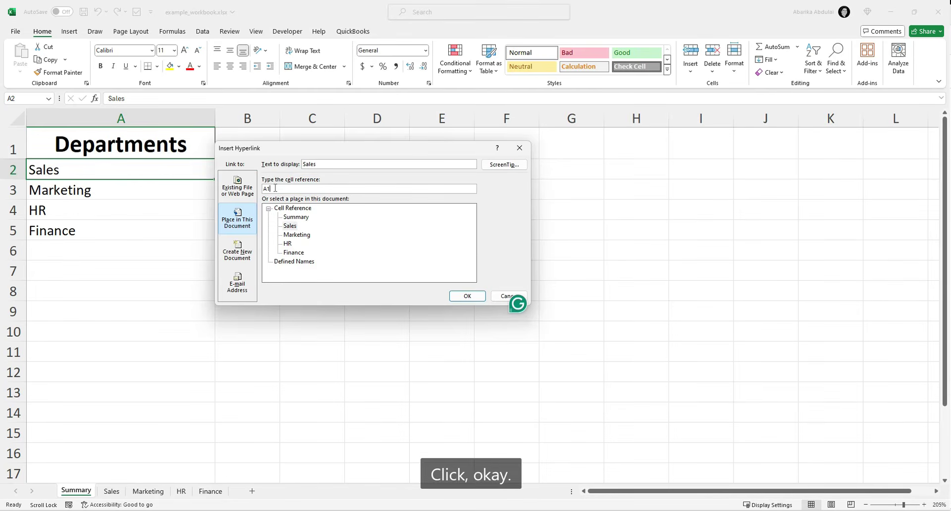
left_click(463, 296)
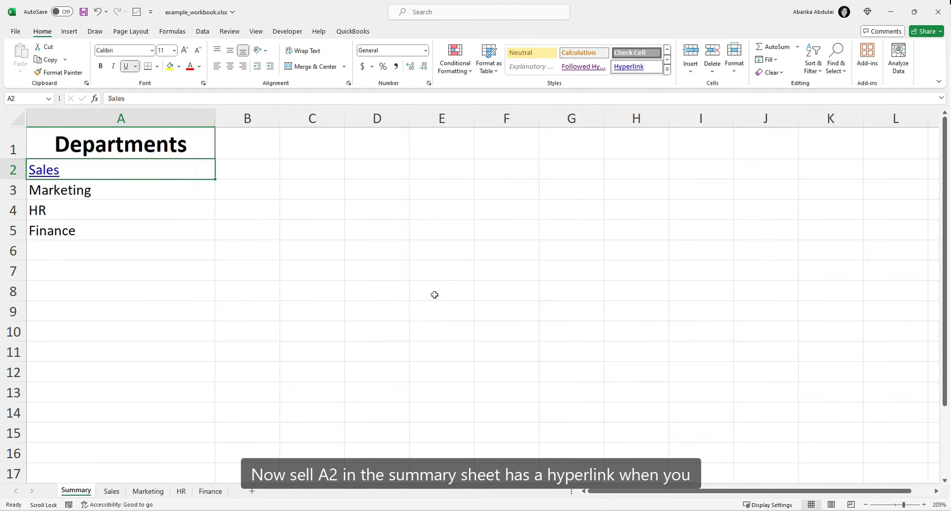
left_click(51, 179)
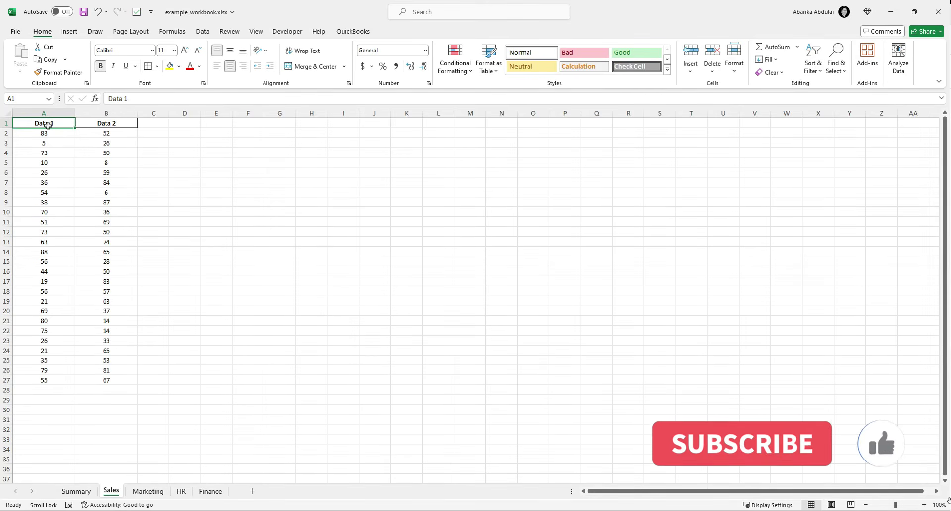
Hyperlink the Marketing entry in A3 of the Summary sheet to cell A1 of the Marketing sheet
left_click(82, 491)
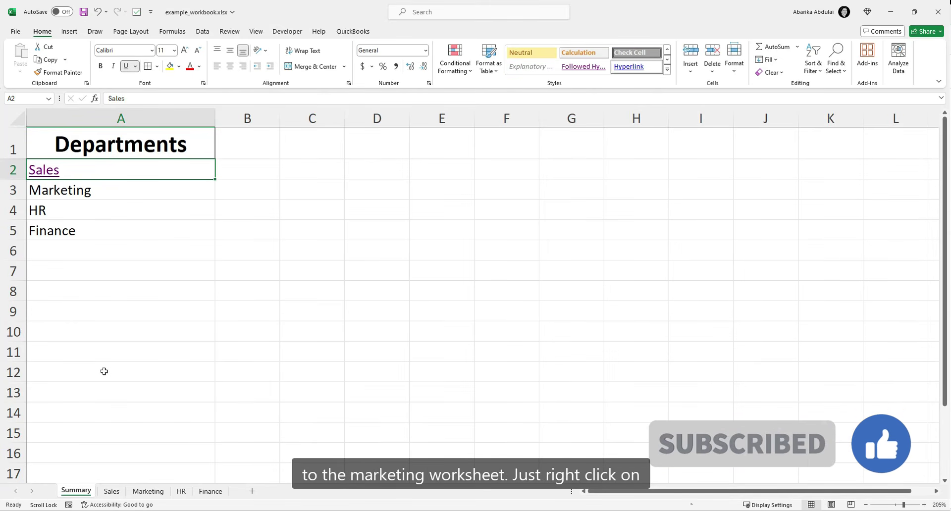
left_click(94, 191)
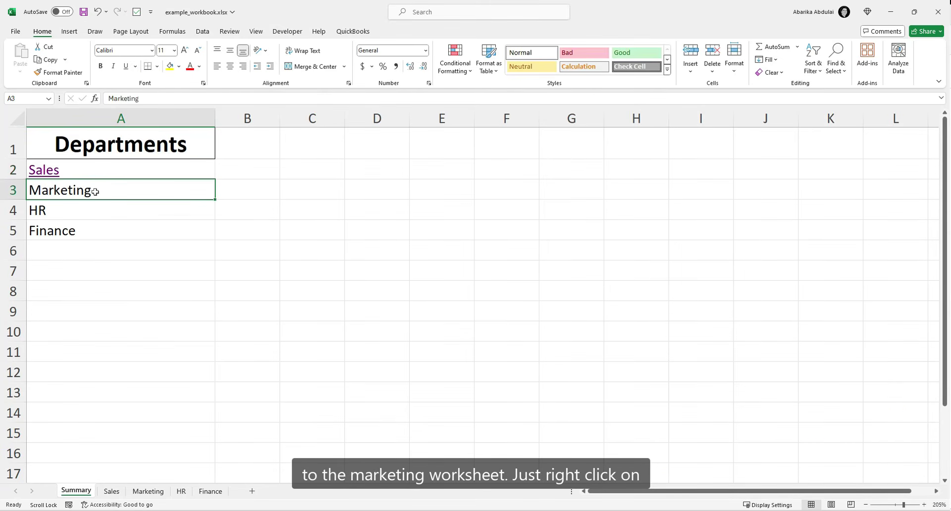
right_click(95, 191)
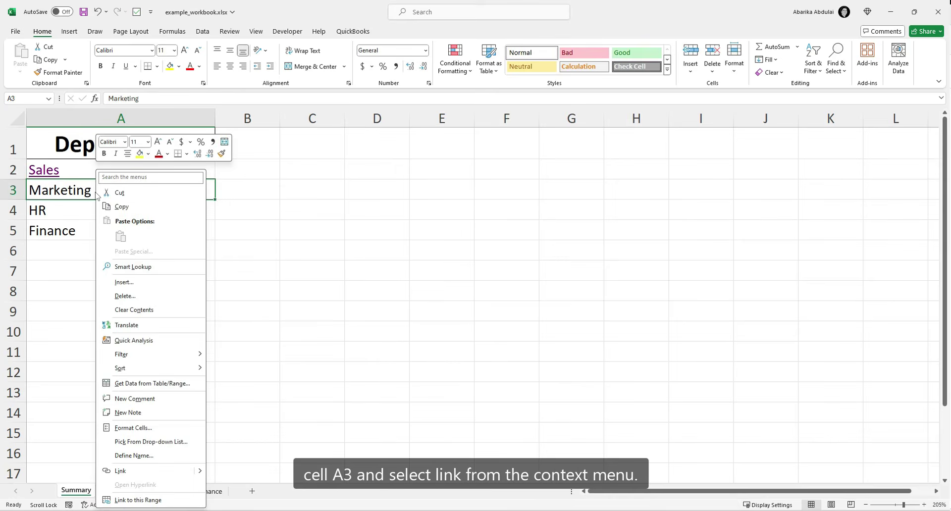
left_click(123, 473)
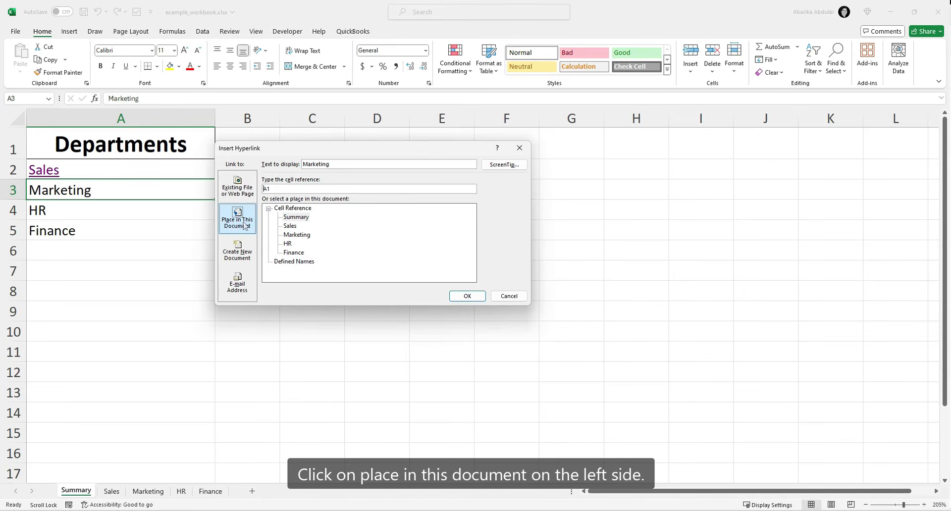
left_click(300, 235)
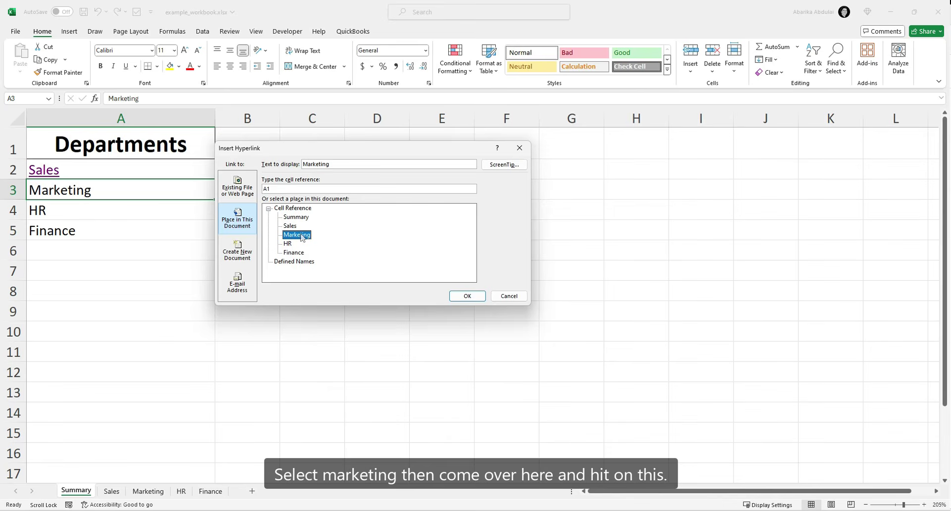
left_click(466, 297)
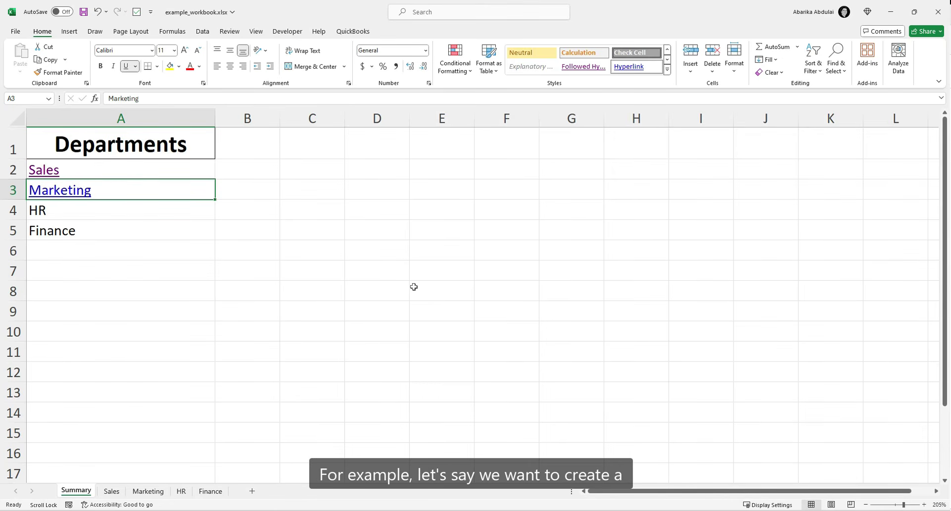
Name the data range A1:B27 on the Finance sheet FINANCEDATA
left_click(95, 237)
left_click(206, 492)
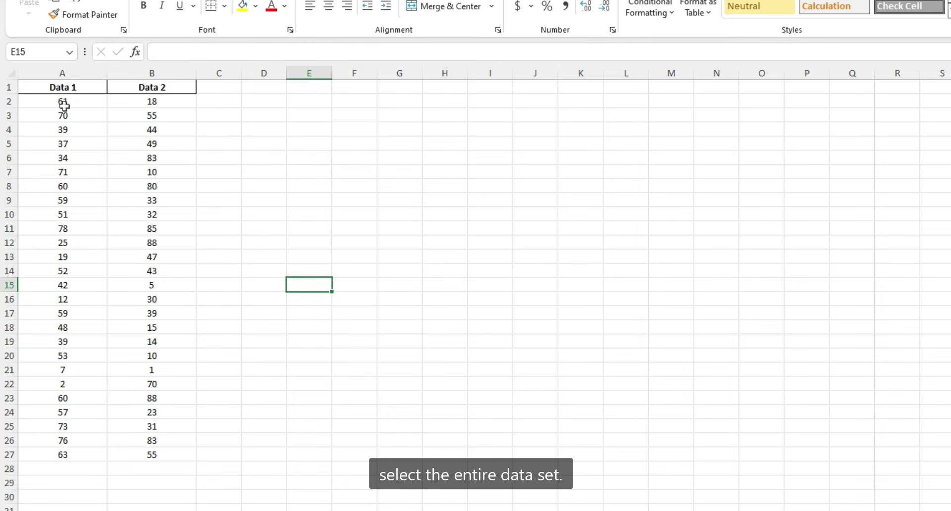
left_click_drag(61, 87, 170, 455)
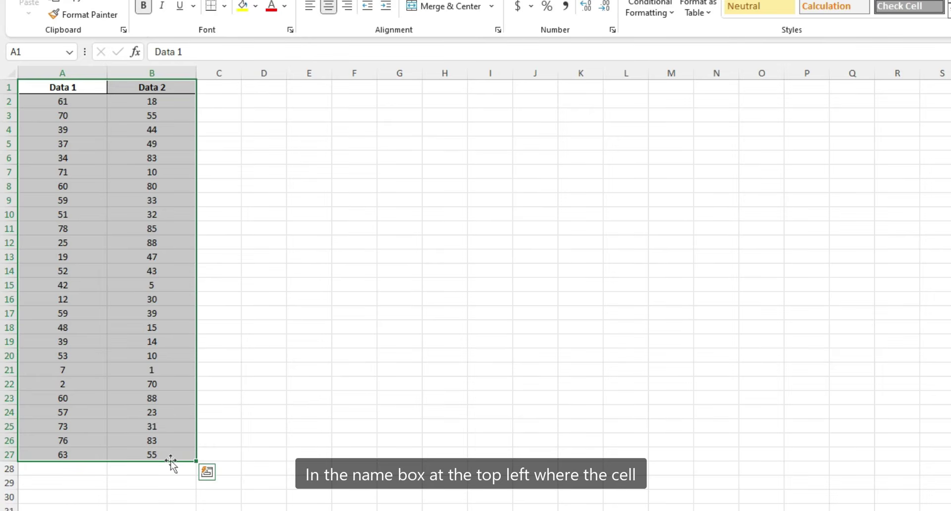
left_click(38, 48)
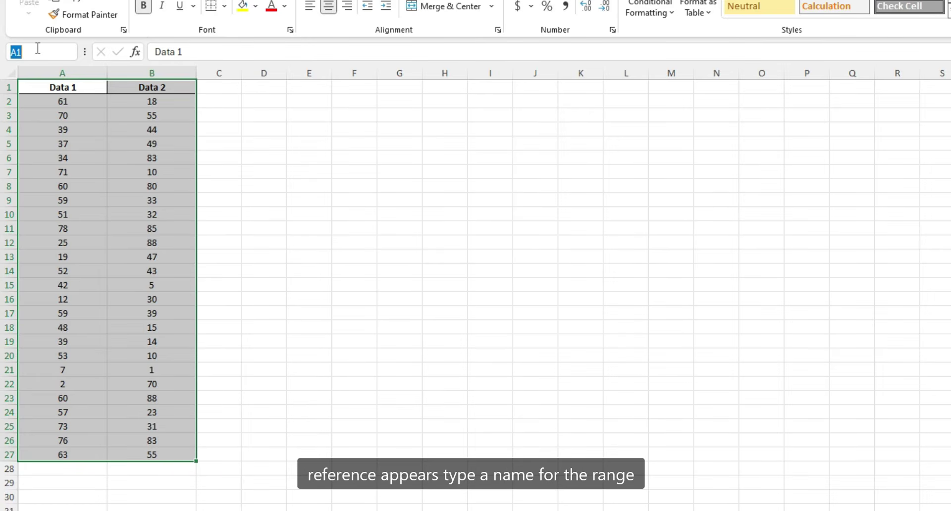
type("FIN")
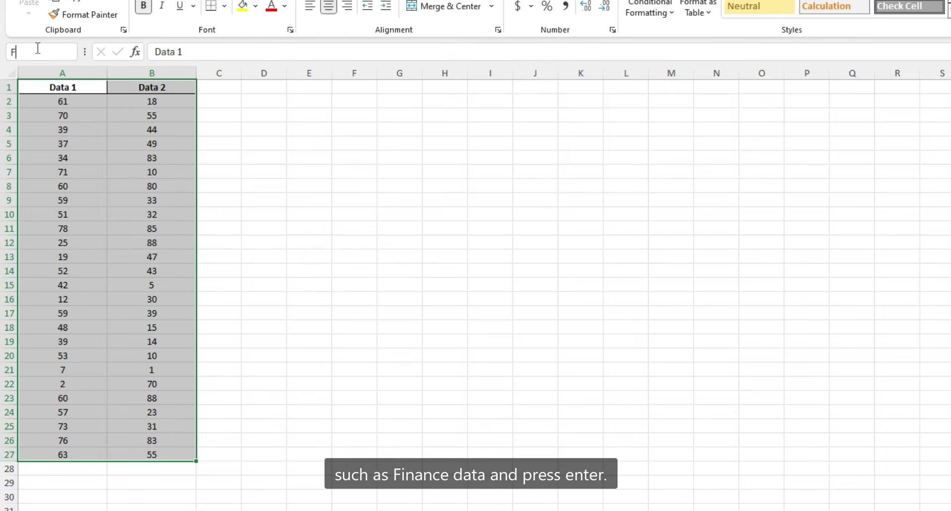
type("ANCEDATA")
key("Return")
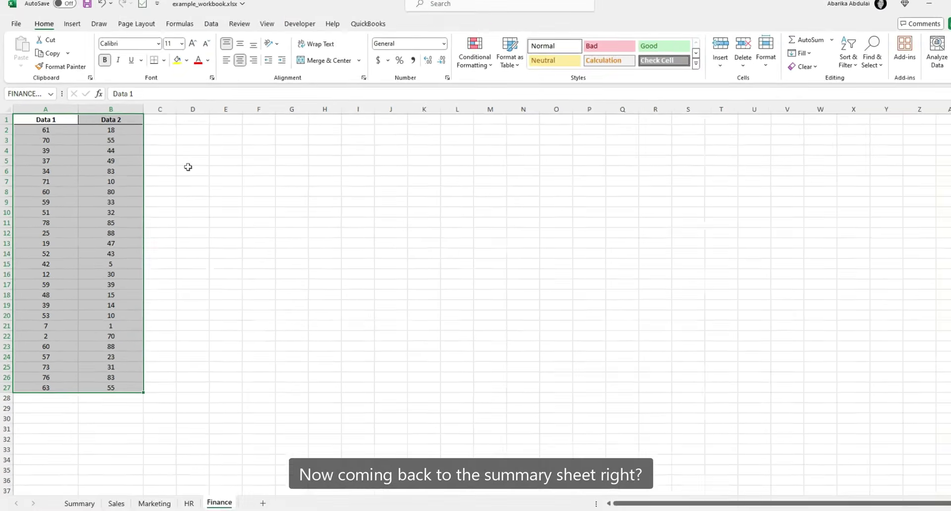
left_click(264, 158)
Hyperlink the Finance entry in A5 of the Summary sheet to the defined name FINANCEDATA
left_click(72, 491)
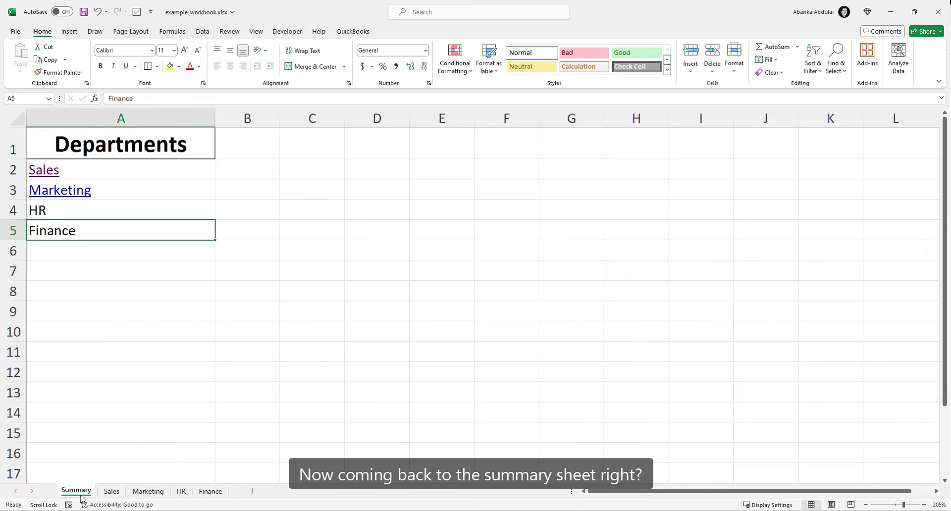
right_click(56, 236)
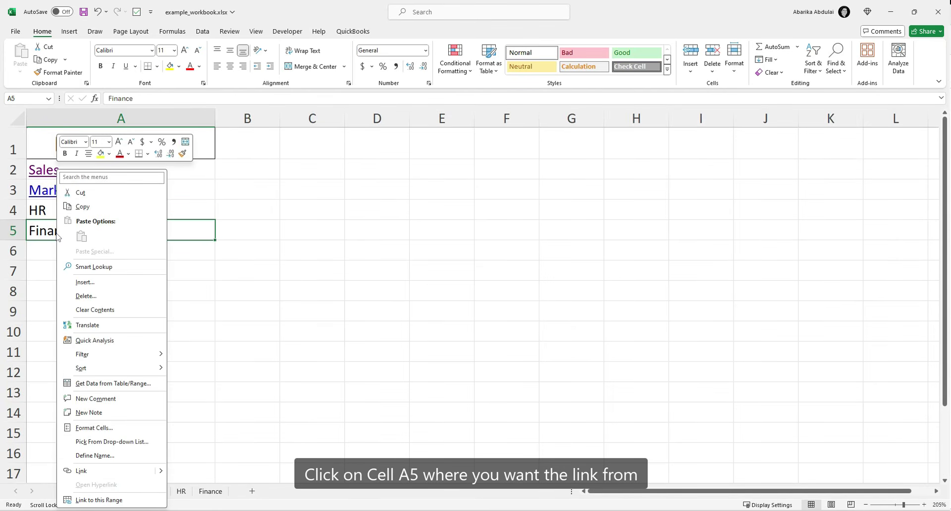
left_click(96, 473)
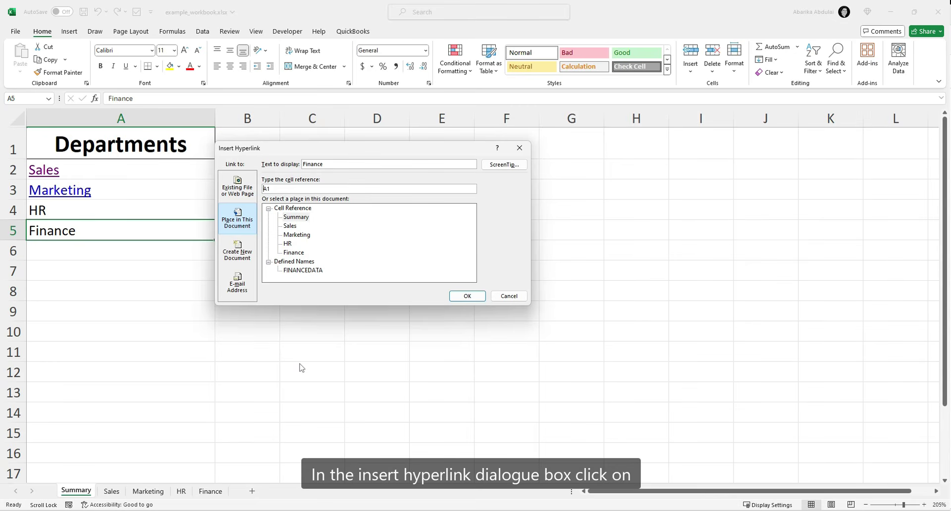
left_click(243, 225)
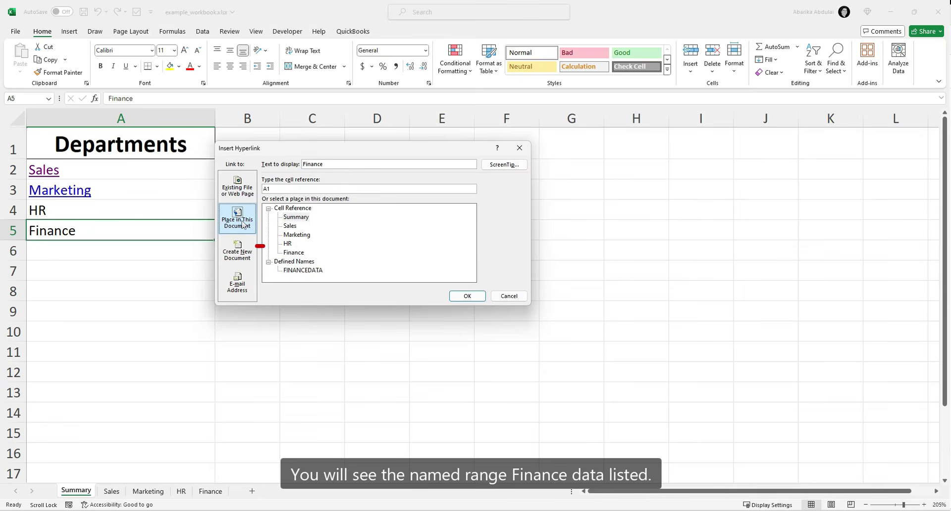
left_click(295, 270)
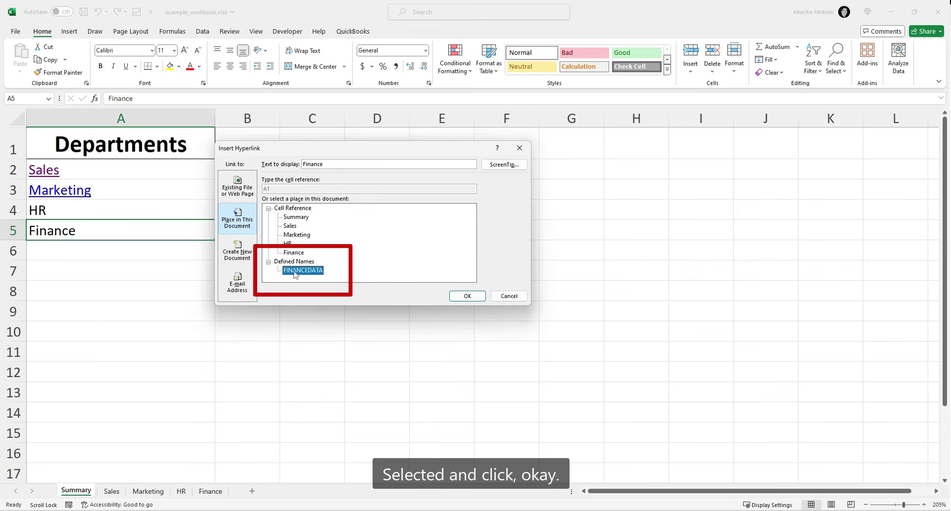
left_click(467, 296)
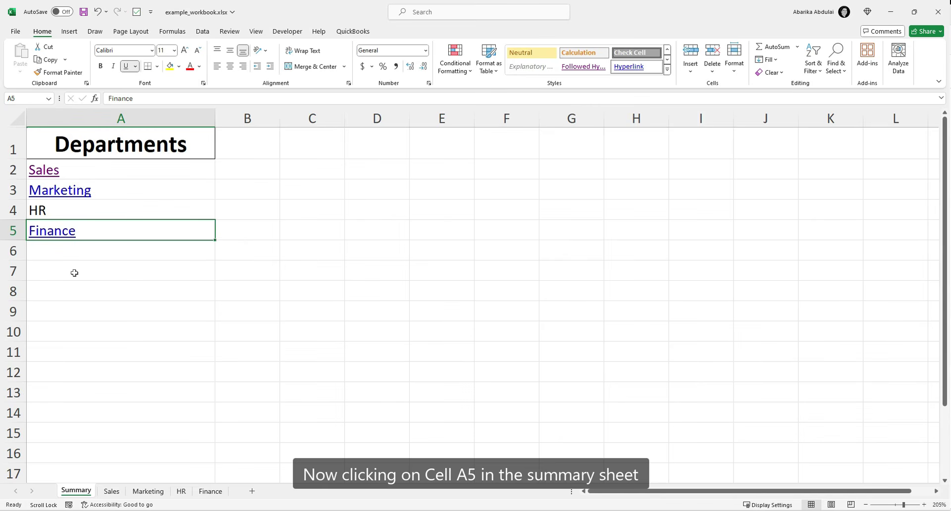
Follow the Finance link in A5 to test it, and return to the Summary sheet
left_click(59, 239)
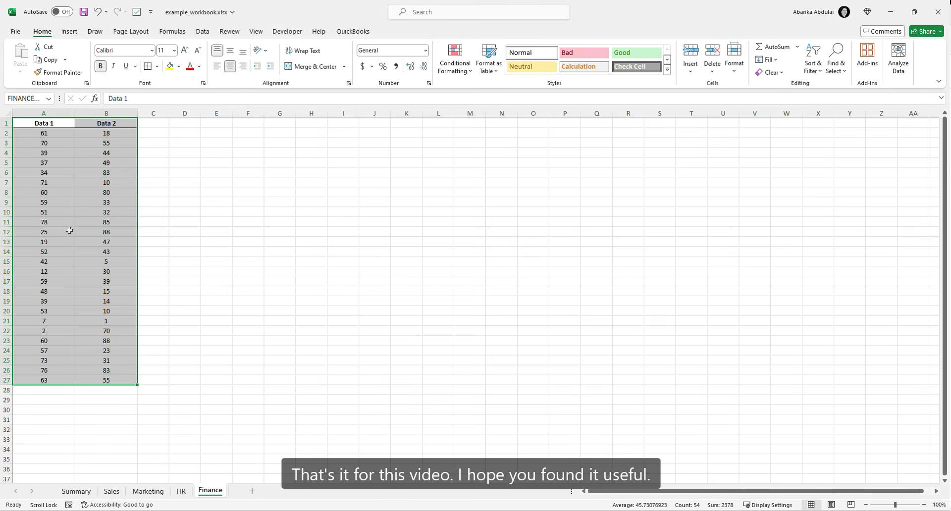
left_click(81, 494)
left_click(299, 305)
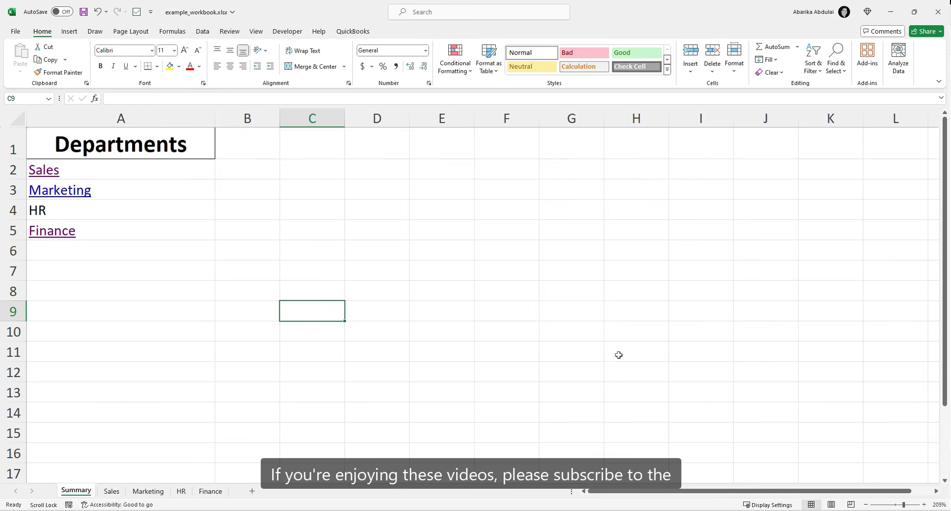